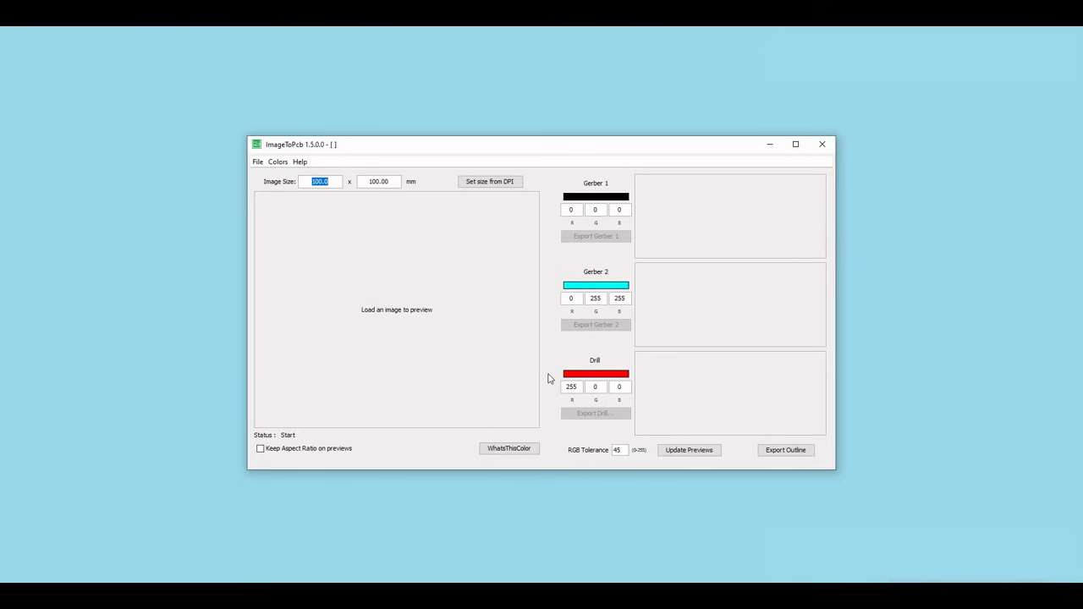
Step: Load the image ImageForDemo.jpg from the Documents folder
{"action": "left_click", "coordinate": [257, 161]}
{"action": "left_click", "coordinate": [280, 176]}
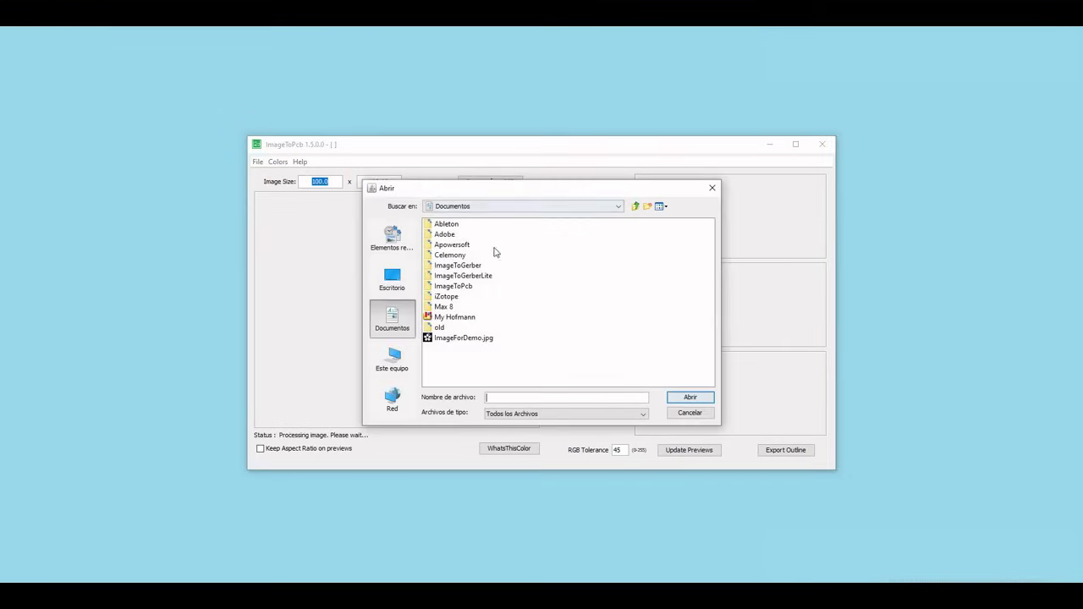
{"action": "double_click", "coordinate": [469, 339]}
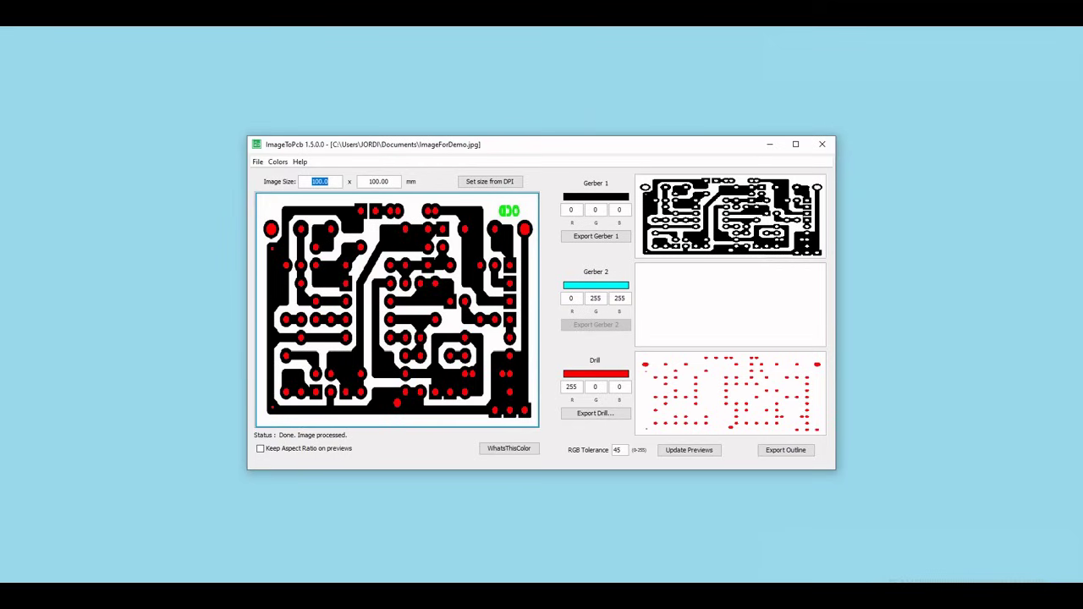
Step: Switch to the File Explorer folder with the cropping examples and view ExamplePreCrop1.jpg, ExamplePreCrop2.jpg and ExamplePreCrop3.jpg, closing the viewer and minimizing the folder
{"action": "key", "text": "alt+Tab"}
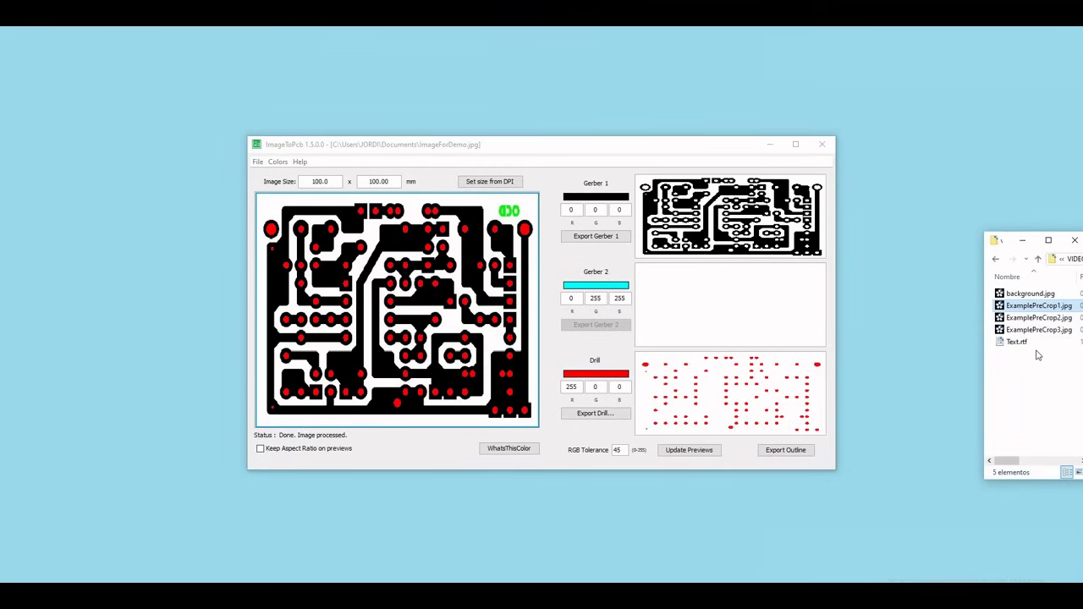
{"action": "double_click", "coordinate": [1037, 307]}
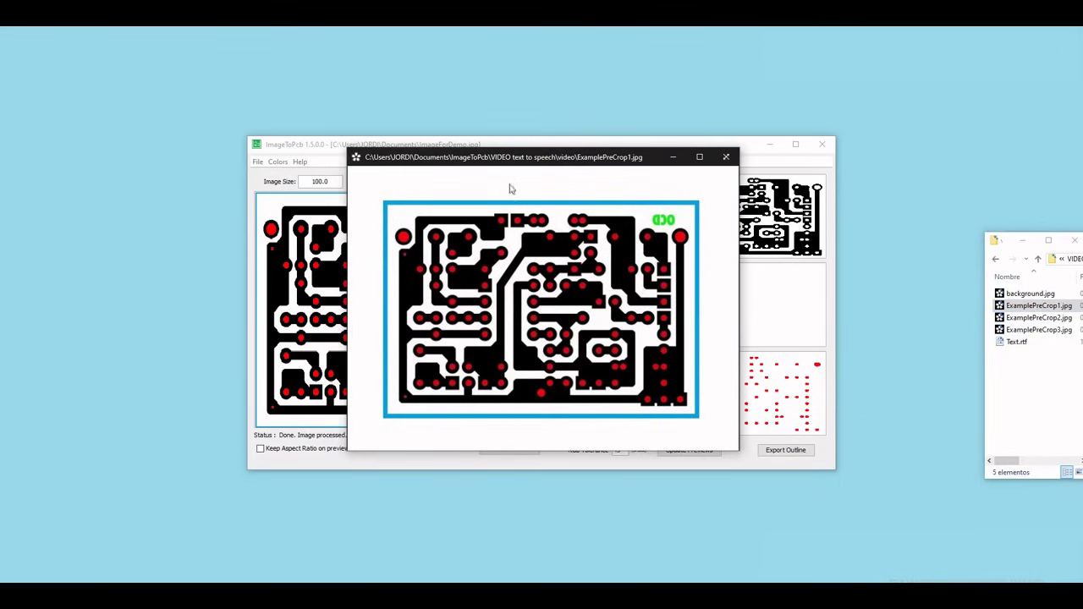
{"action": "double_click", "coordinate": [1044, 318]}
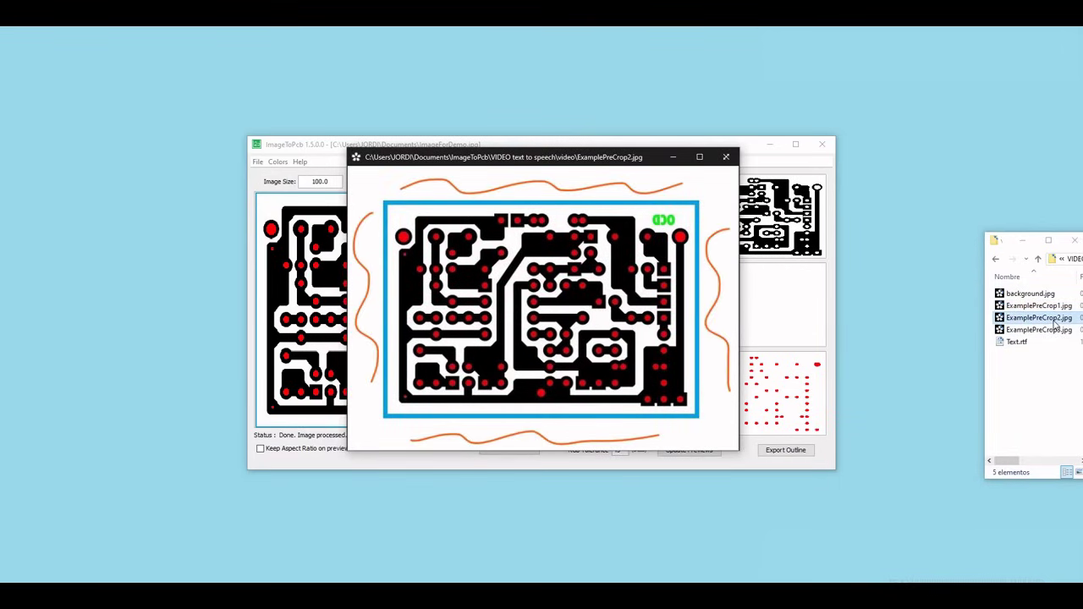
{"action": "double_click", "coordinate": [1050, 330]}
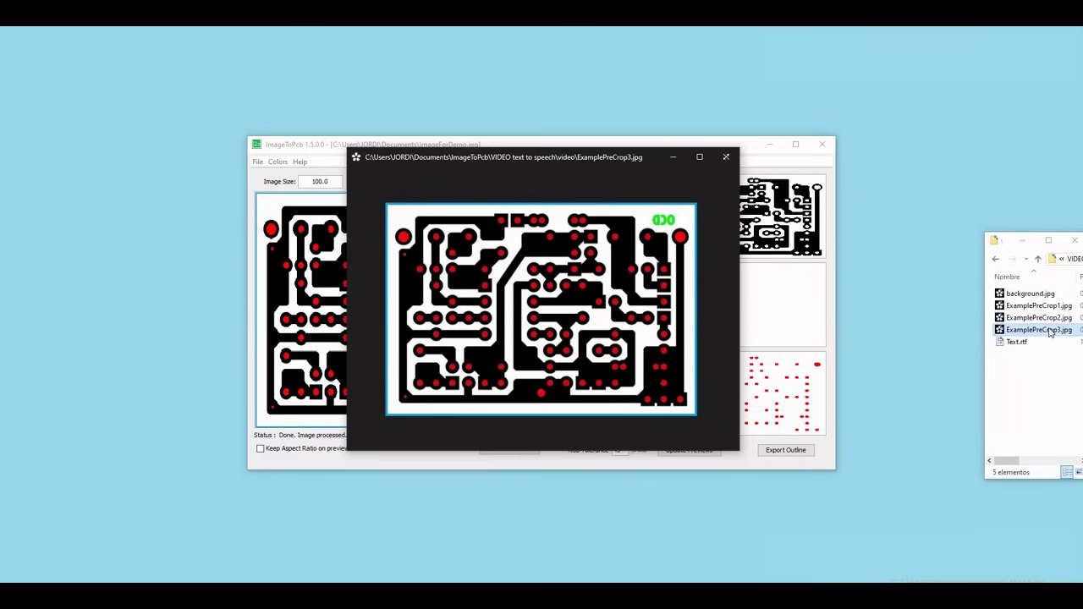
{"action": "left_click", "coordinate": [725, 156]}
{"action": "left_click", "coordinate": [1023, 240]}
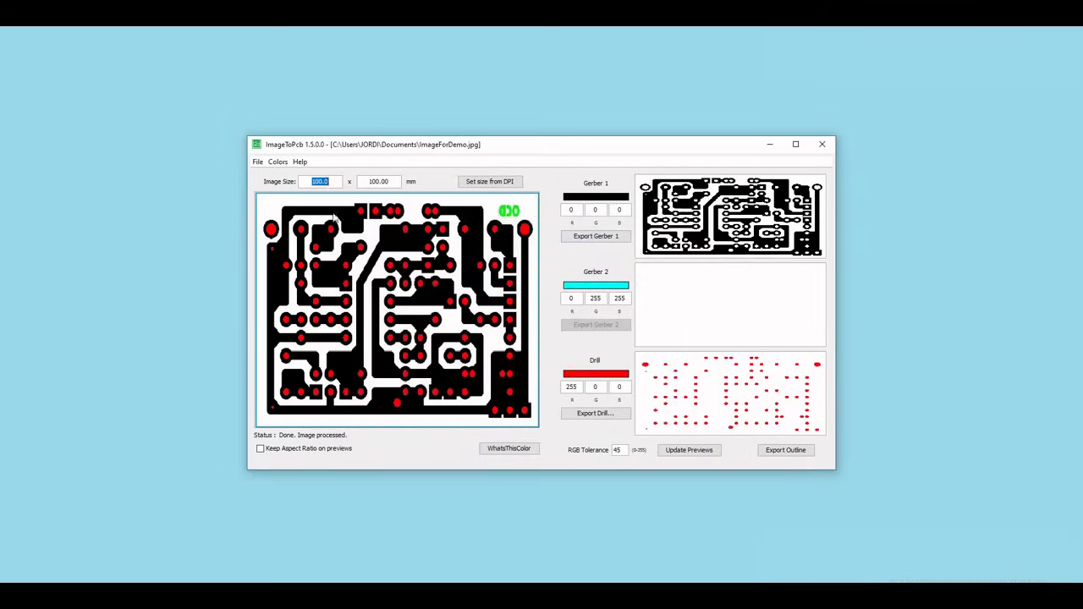
Step: Set the image size to 150 x 120 mm and briefly check the DPI-based sizing dialog without applying a value
{"action": "left_click", "coordinate": [342, 189]}
{"action": "key", "text": "Home"}
{"action": "key", "text": "shift+End"}
{"action": "type", "text": "150"}
{"action": "key", "text": "Tab"}
{"action": "type", "text": "120"}
{"action": "key", "text": "Tab"}
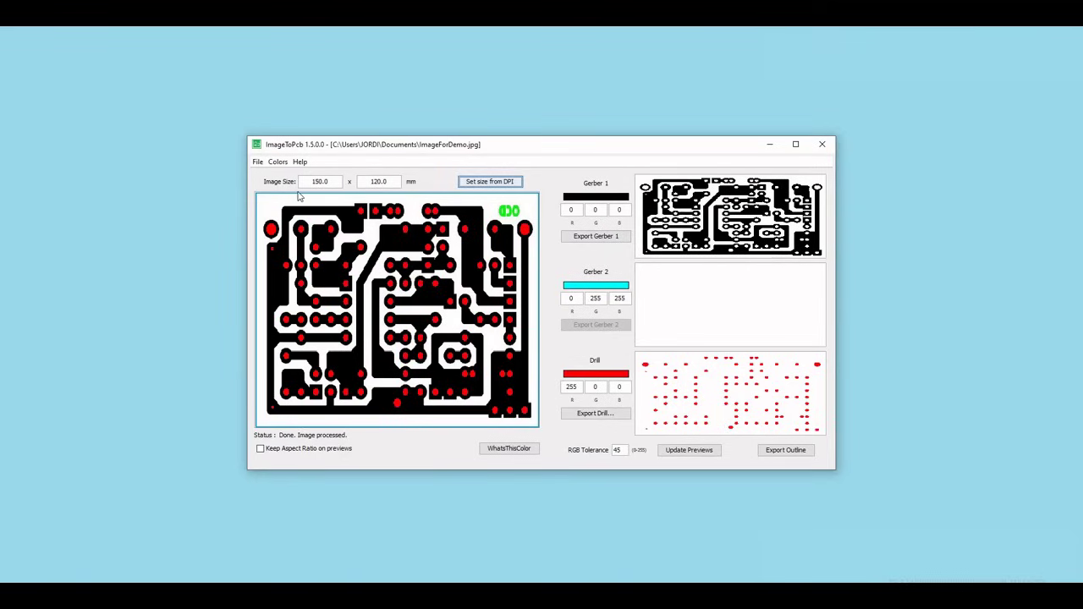
{"action": "left_click", "coordinate": [496, 184]}
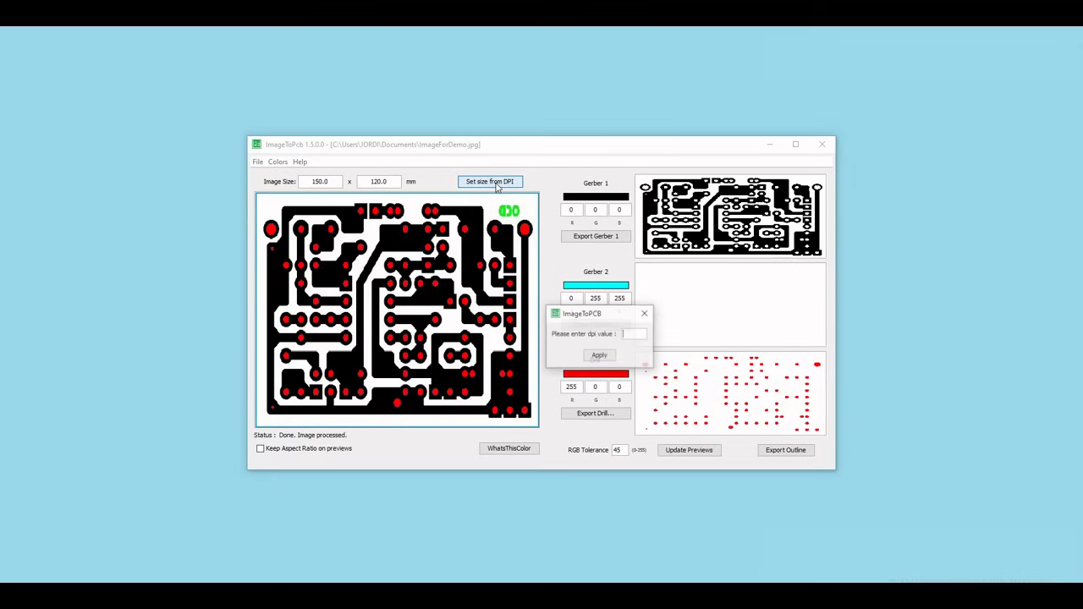
{"action": "left_click", "coordinate": [644, 313]}
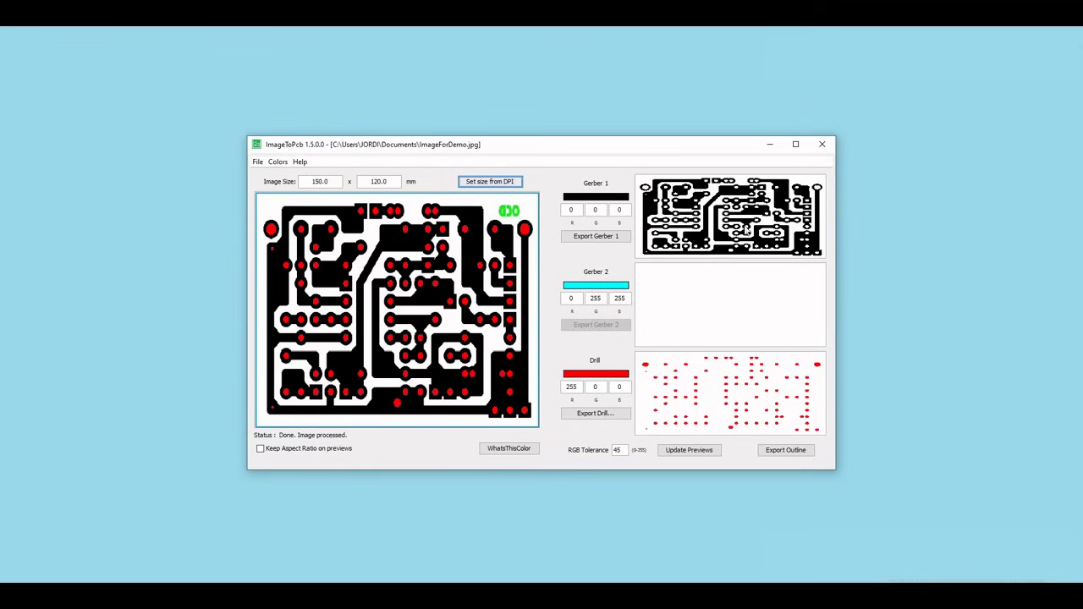
Step: Export the Gerber 1 layer to the Documents folder as bottomCopper
{"action": "left_click", "coordinate": [596, 237]}
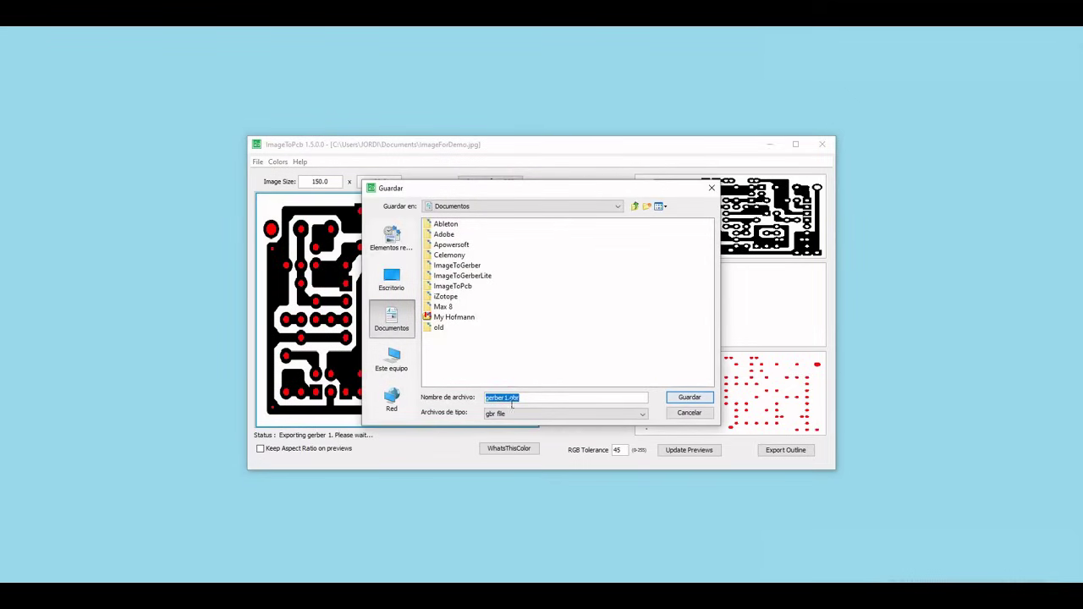
{"action": "left_click_drag", "start_coordinate": [506, 398], "coordinate": [450, 381]}
{"action": "type", "text": "bottom layer"}
{"action": "key", "text": "Return"}
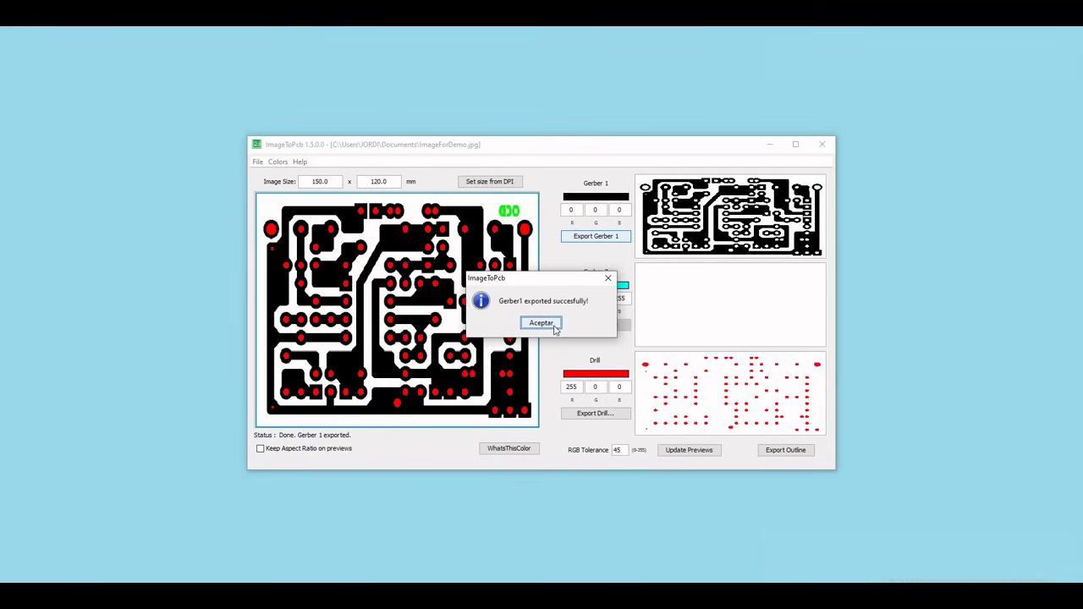
{"action": "left_click", "coordinate": [554, 328]}
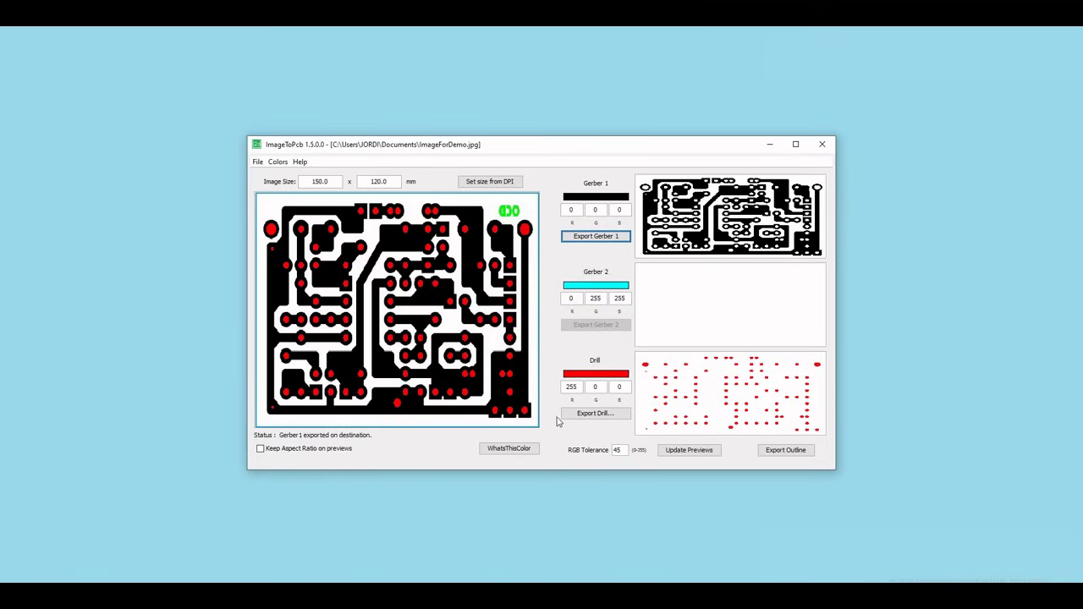
Step: Sample the green logo's colour, set the Gerber 2 colour's blue value to 0, and refresh the previews
{"action": "left_click", "coordinate": [532, 452]}
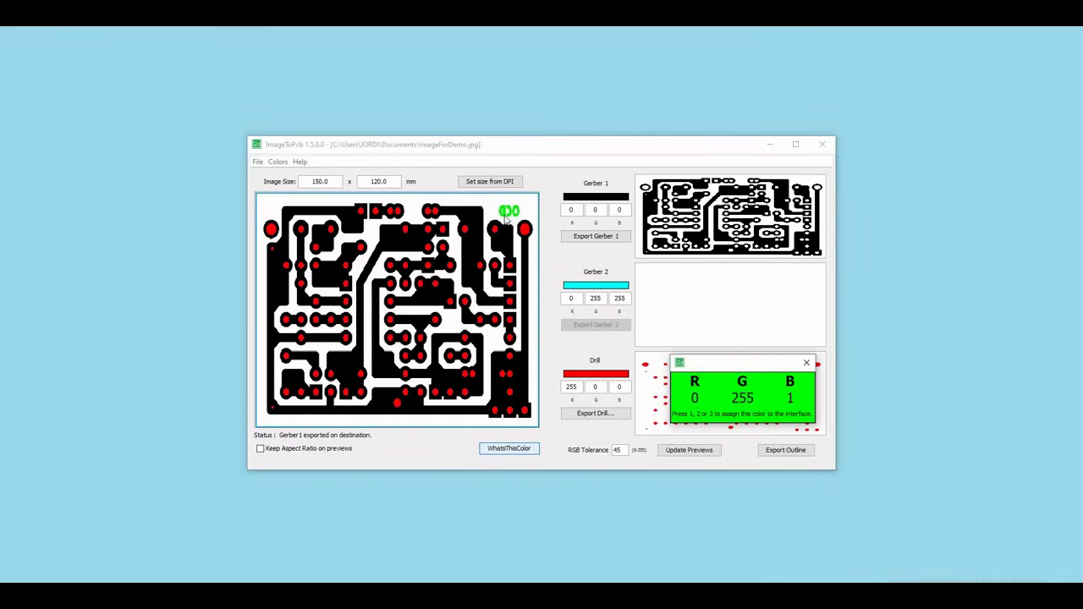
{"action": "left_click", "coordinate": [806, 363]}
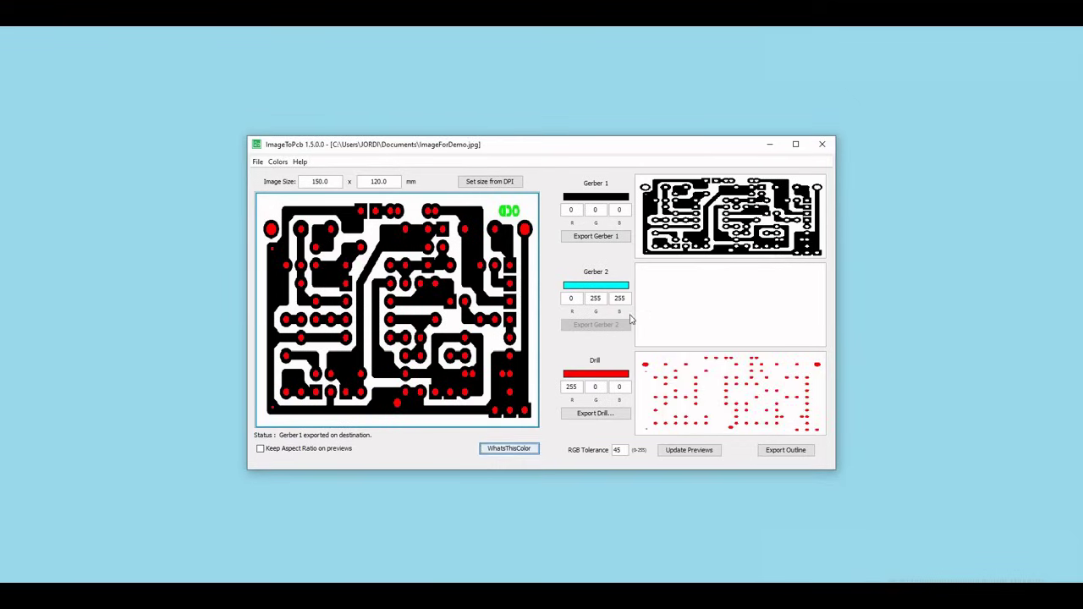
{"action": "double_click", "coordinate": [622, 299]}
{"action": "type", "text": "0"}
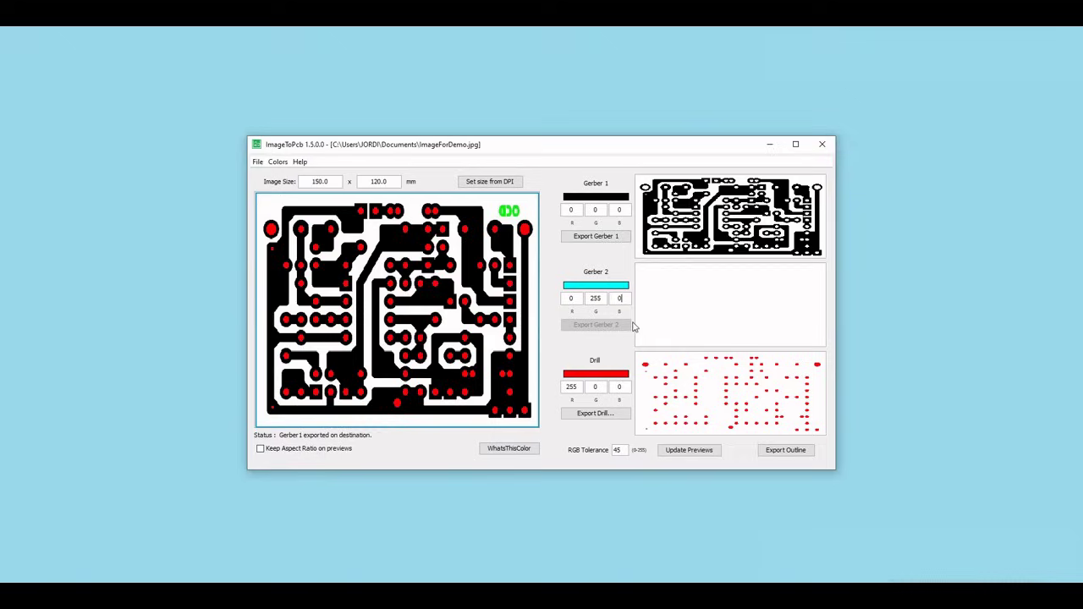
{"action": "left_click", "coordinate": [688, 450]}
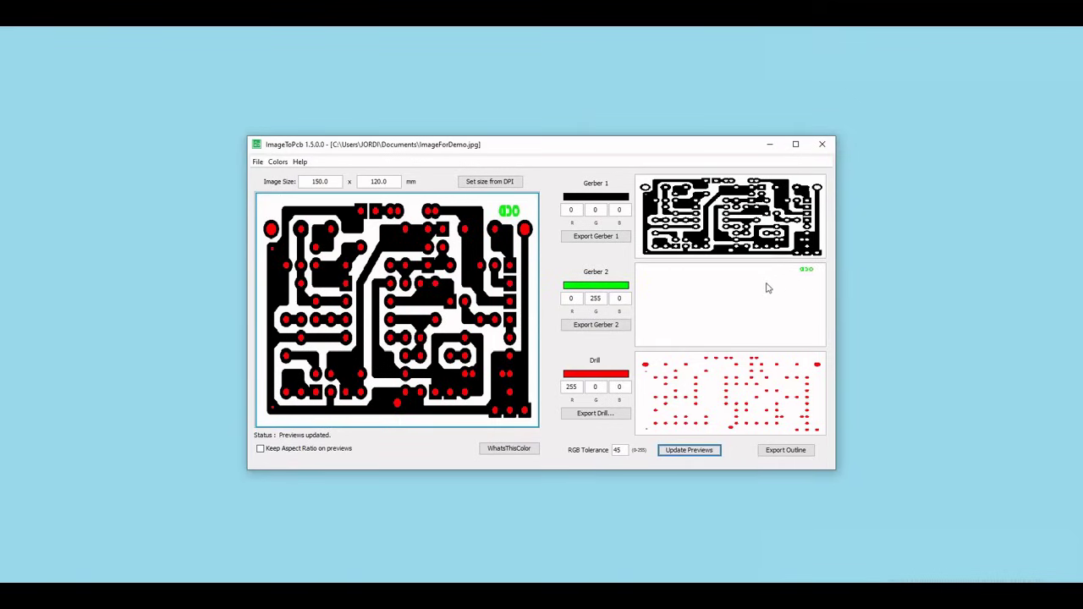
Step: Export the Gerber 2 layer to the Documents folder as bottomSilkscreen
{"action": "left_click", "coordinate": [582, 328]}
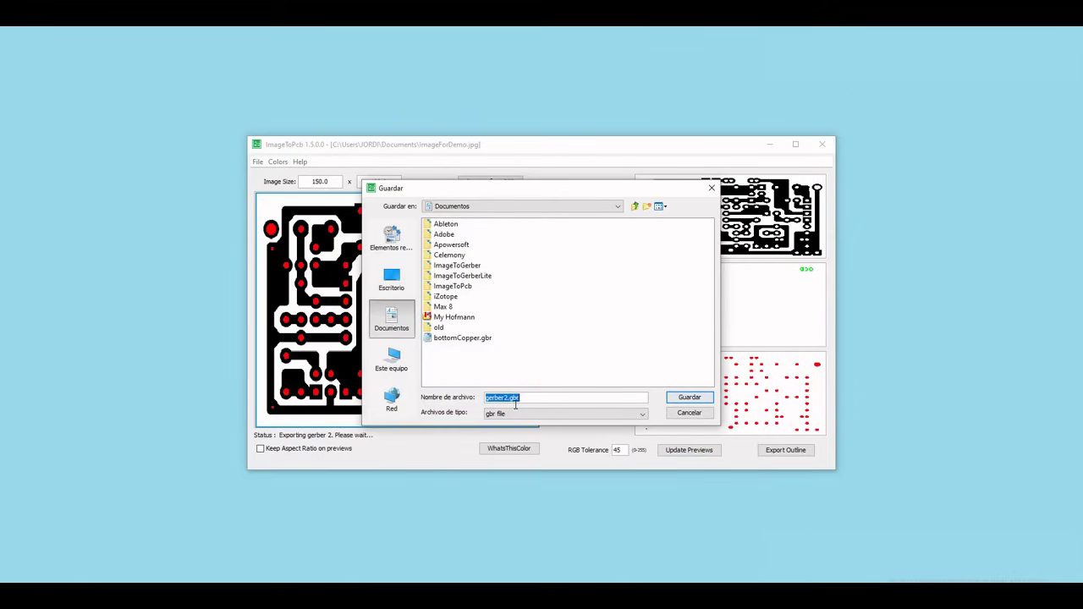
{"action": "left_click", "coordinate": [511, 400]}
{"action": "left_click_drag", "start_coordinate": [512, 399], "coordinate": [482, 394]}
{"action": "type", "text": "bottomSilkscreen"}
{"action": "key", "text": "Return"}
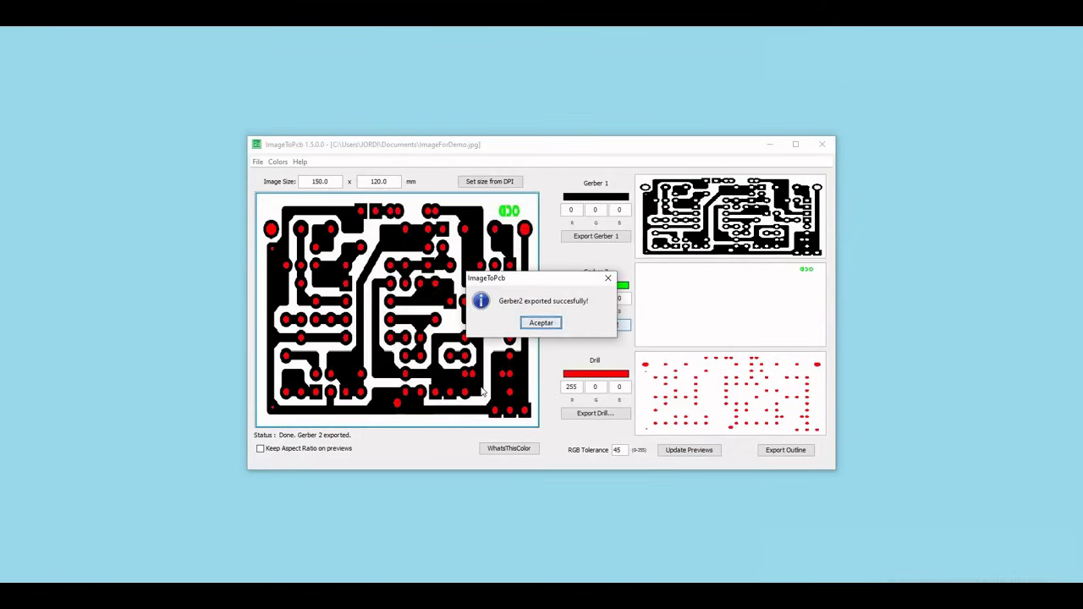
{"action": "left_click", "coordinate": [554, 326]}
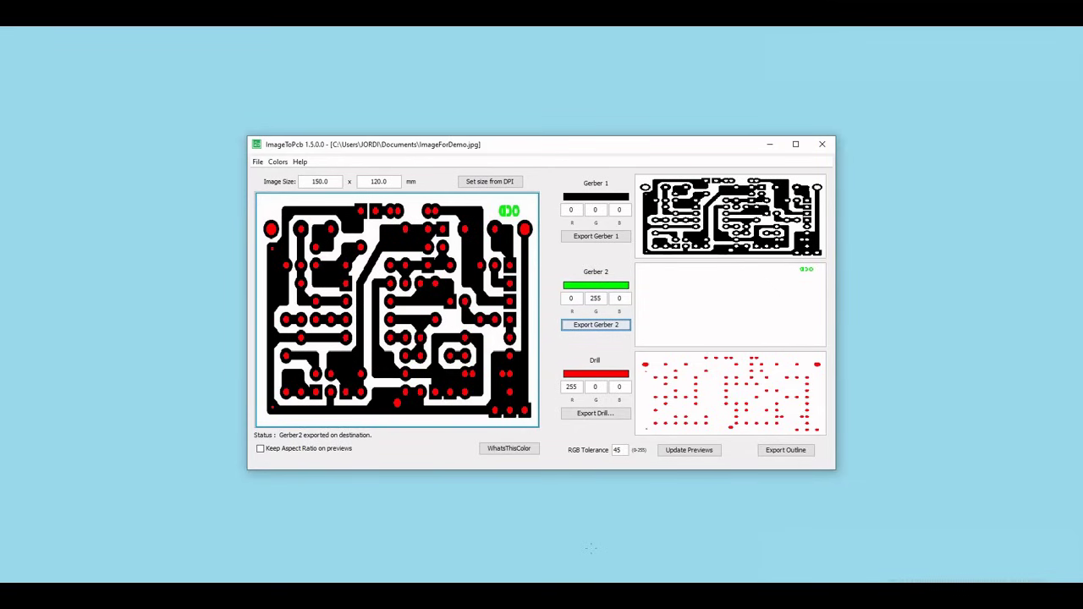
Step: In the drill export settings, set the final diameter of the red drill group to 3.5 mm and the blue group to 6.0 mm
{"action": "left_click", "coordinate": [597, 412]}
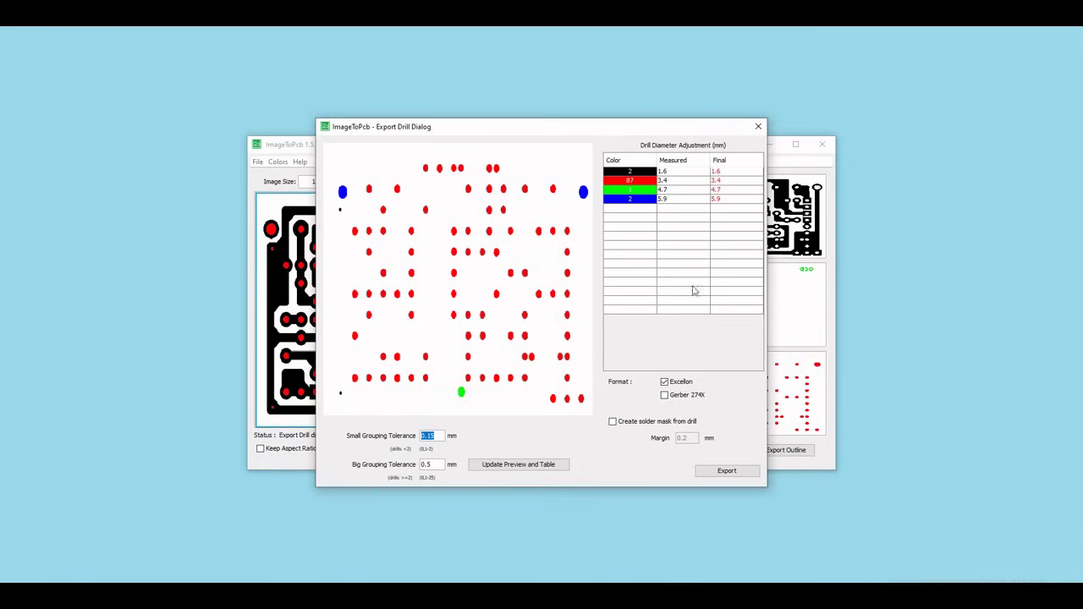
{"action": "double_click", "coordinate": [717, 182]}
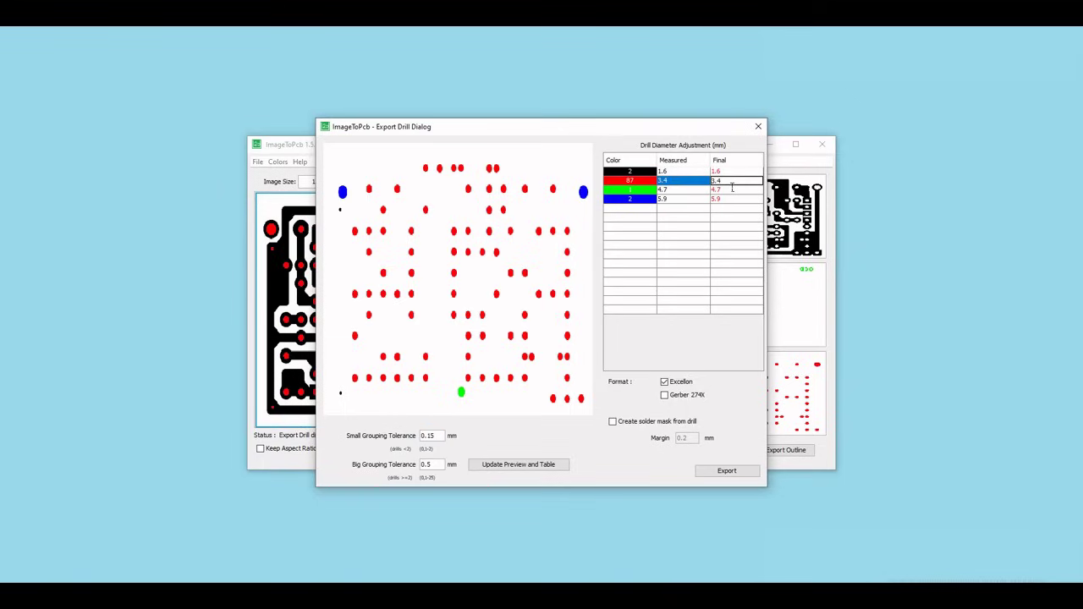
{"action": "key", "text": "BackSpace"}
{"action": "key", "text": "BackSpace"}
{"action": "key", "text": "BackSpace"}
{"action": "type", "text": "0.8"}
{"action": "key", "text": "Return"}
{"action": "double_click", "coordinate": [728, 199]}
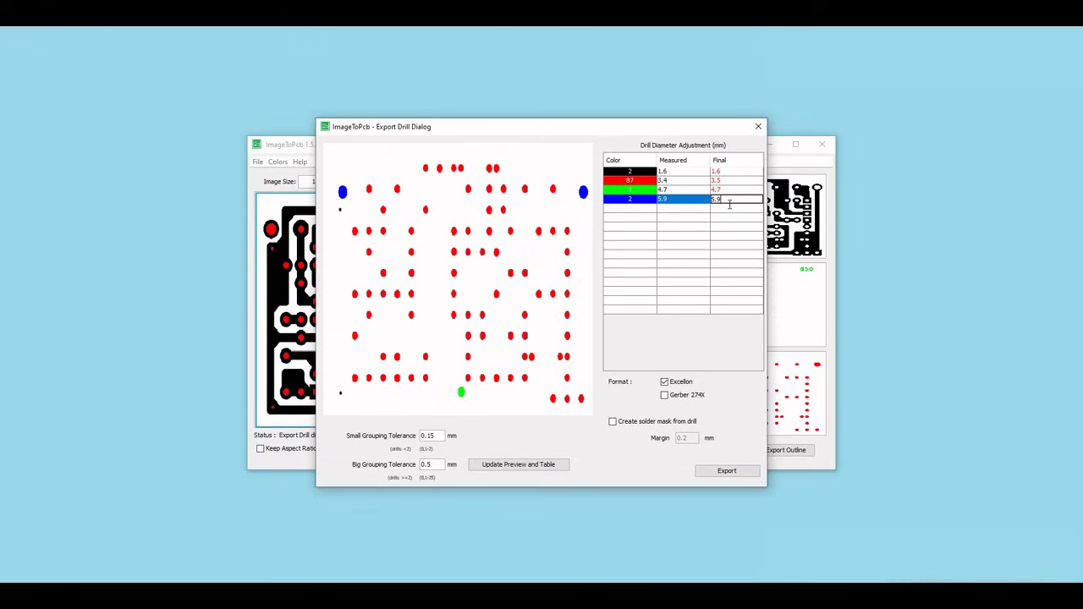
{"action": "type", "text": "6.0"}
{"action": "key", "text": "Return"}
Step: Enable solder mask creation from the drills, export the drill file as drill.drl in Excellon format, and close the drill export dialog
{"action": "left_click", "coordinate": [631, 423]}
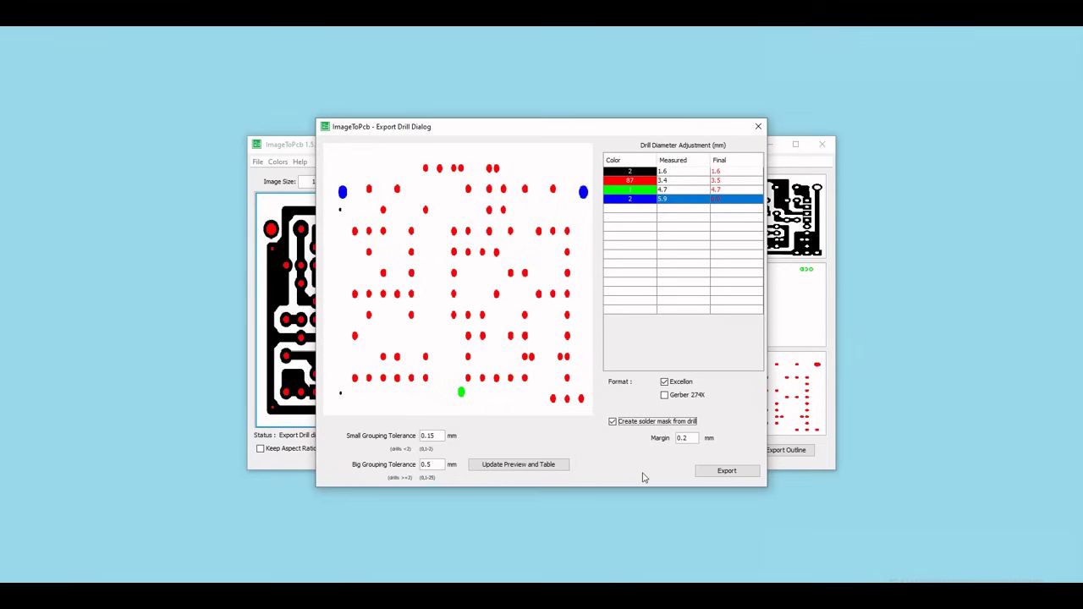
{"action": "left_click", "coordinate": [702, 471]}
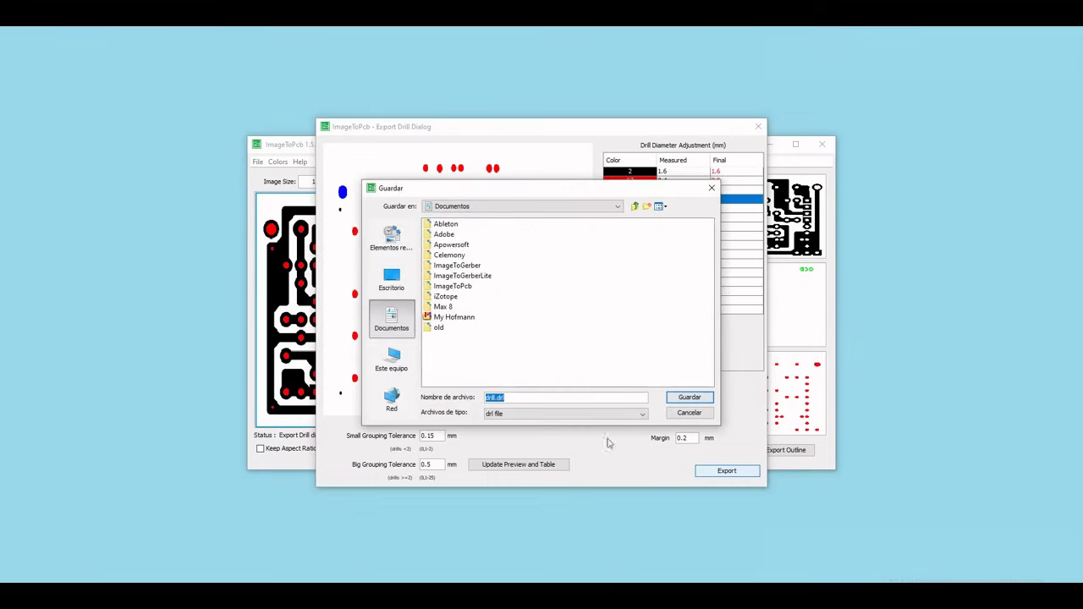
{"action": "left_click", "coordinate": [674, 397]}
{"action": "left_click", "coordinate": [548, 325]}
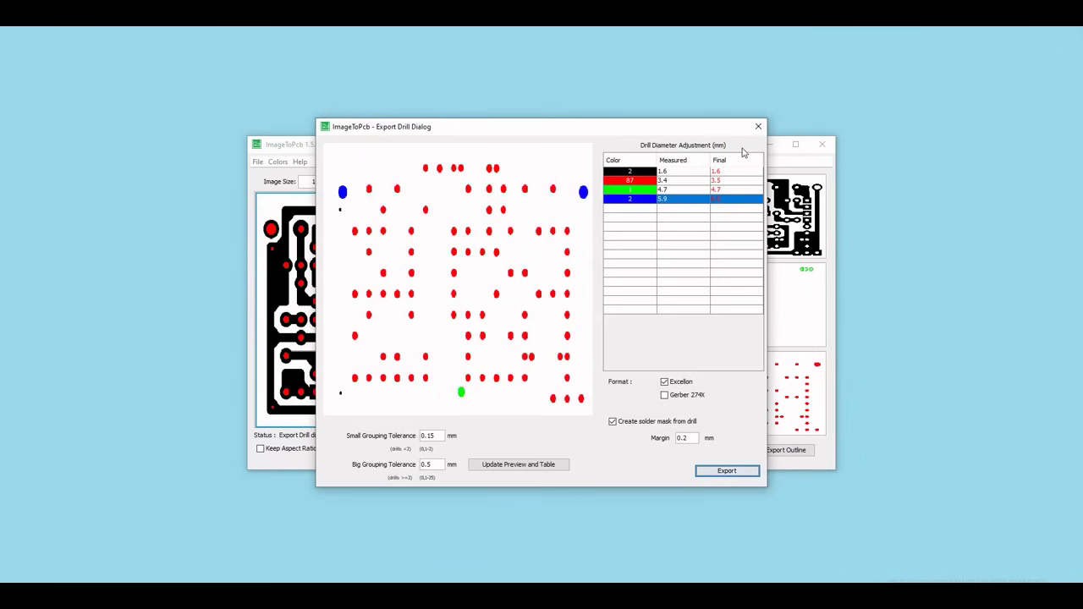
{"action": "left_click", "coordinate": [758, 126]}
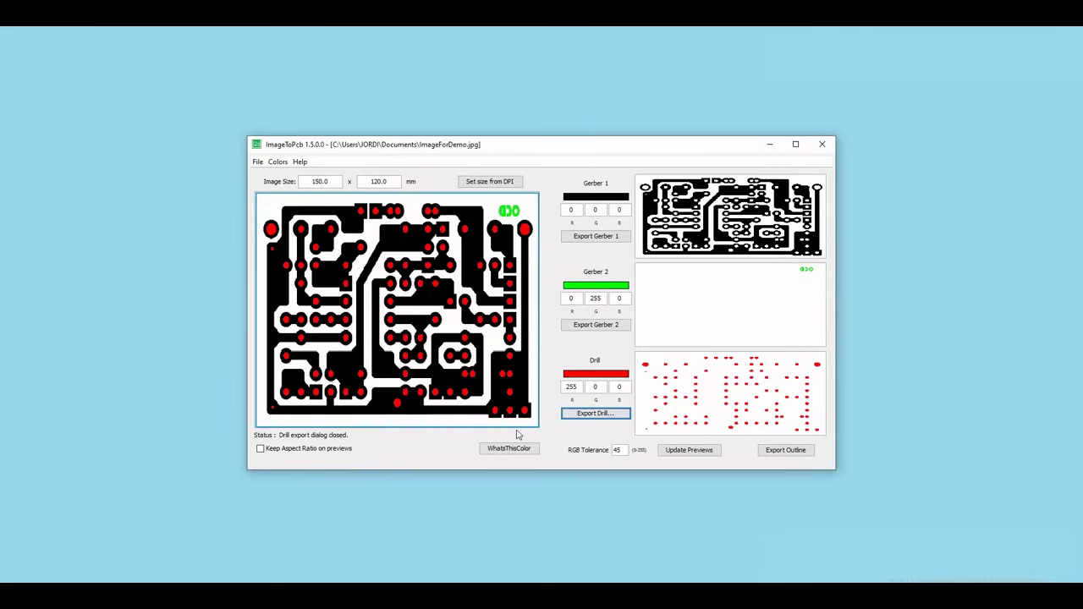
Step: Export the board outline to the Documents folder as outline.gbr
{"action": "left_click", "coordinate": [786, 452]}
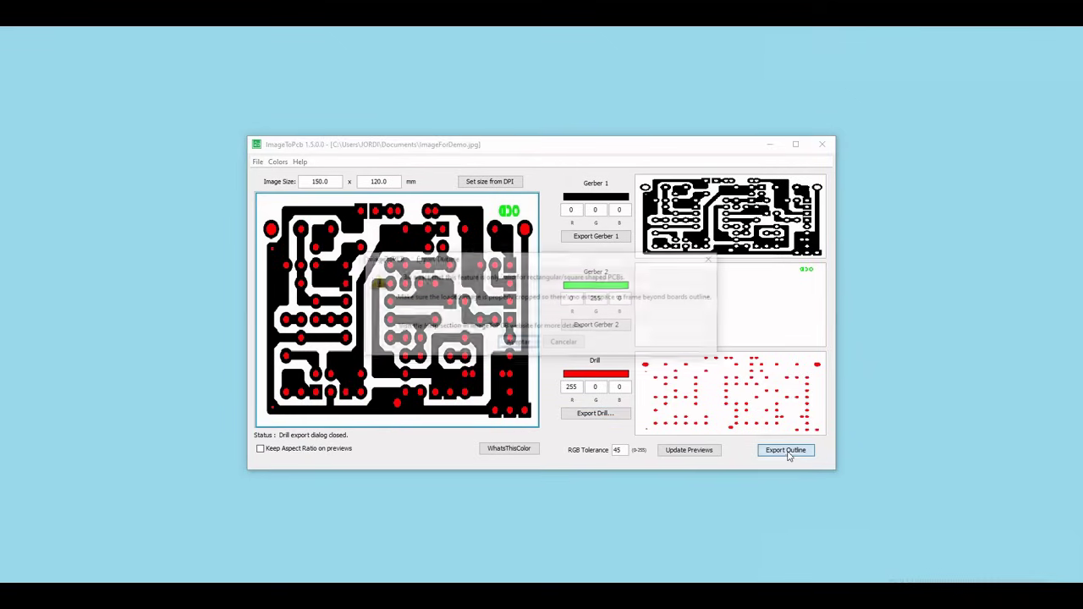
{"action": "left_click", "coordinate": [523, 346]}
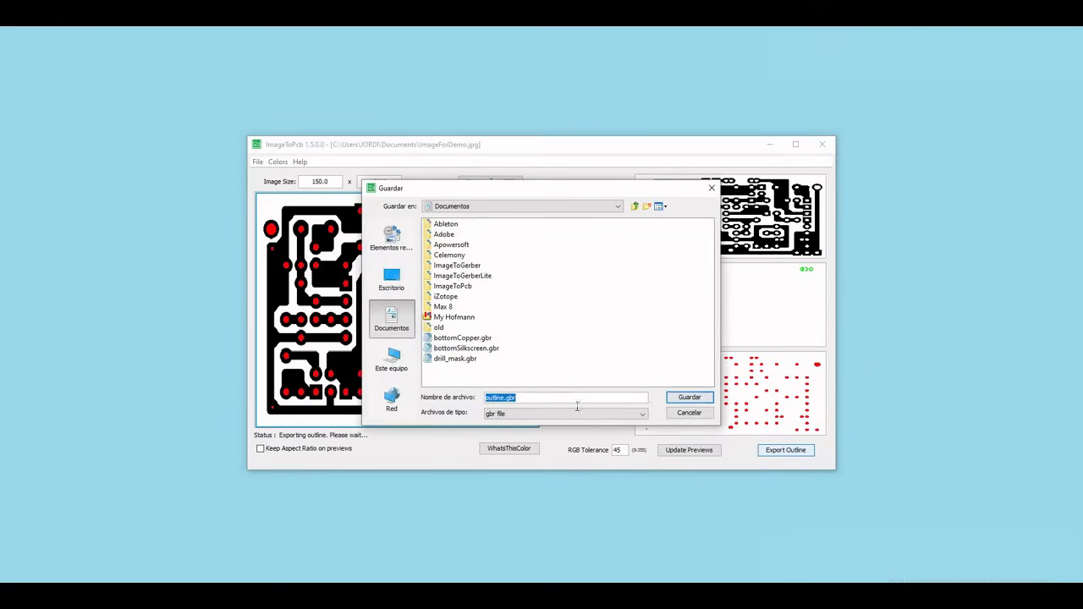
{"action": "left_click", "coordinate": [687, 397]}
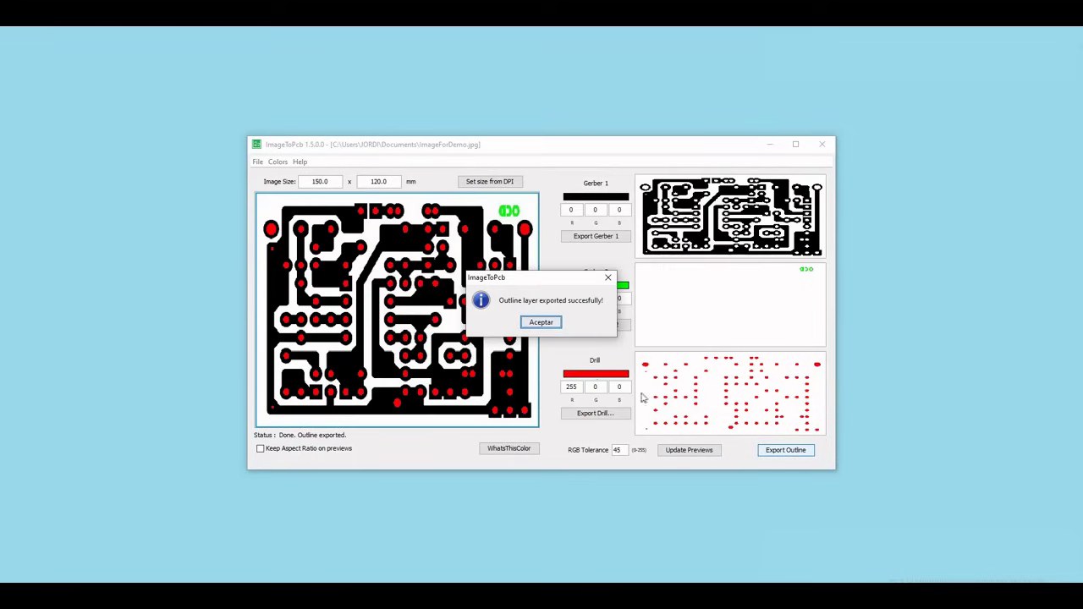
{"action": "left_click", "coordinate": [541, 322]}
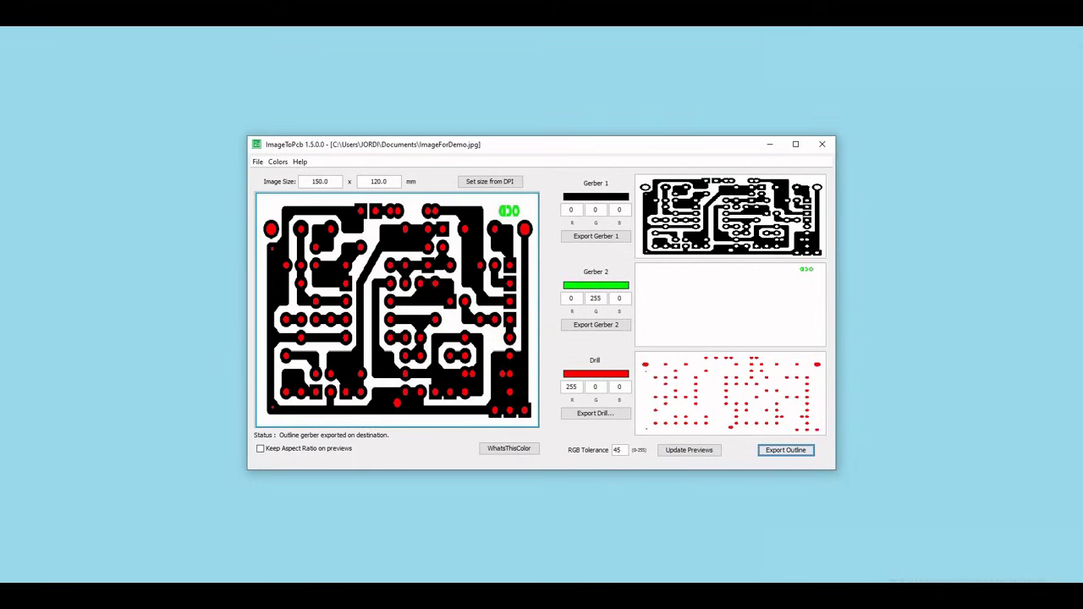
Step: Switch to File Explorer, check the exported Gerber, drill, mask and outline files in the Documents folder, and close the window
{"action": "key", "text": "alt+Tab"}
{"action": "mouse_move", "coordinate": [471, 560]}
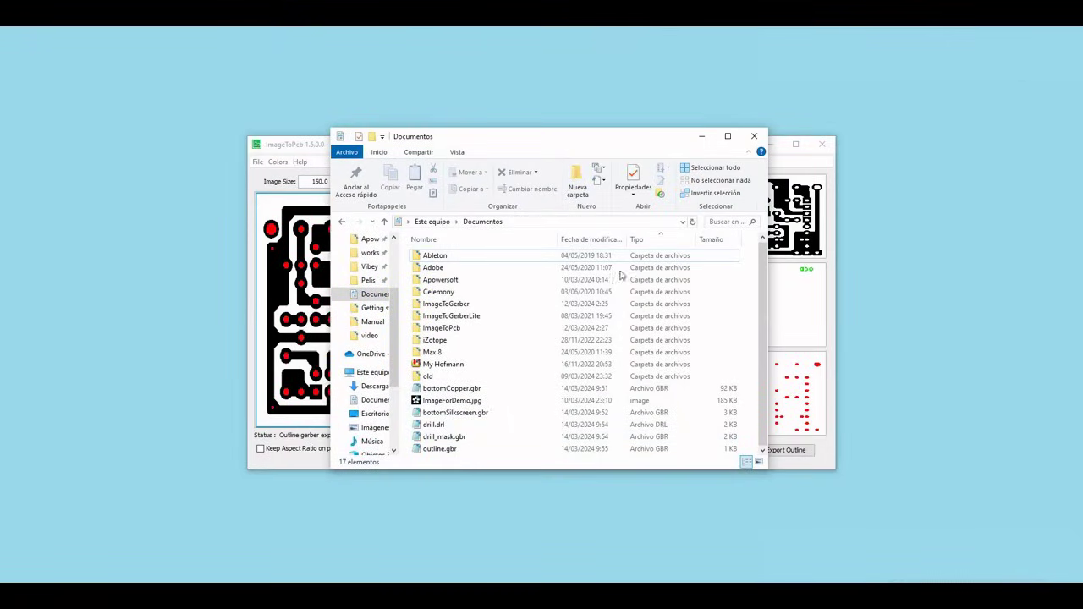
{"action": "left_click", "coordinate": [476, 388]}
{"action": "left_click", "coordinate": [454, 425], "text": "ctrl"}
{"action": "left_click", "coordinate": [455, 437], "text": "ctrl"}
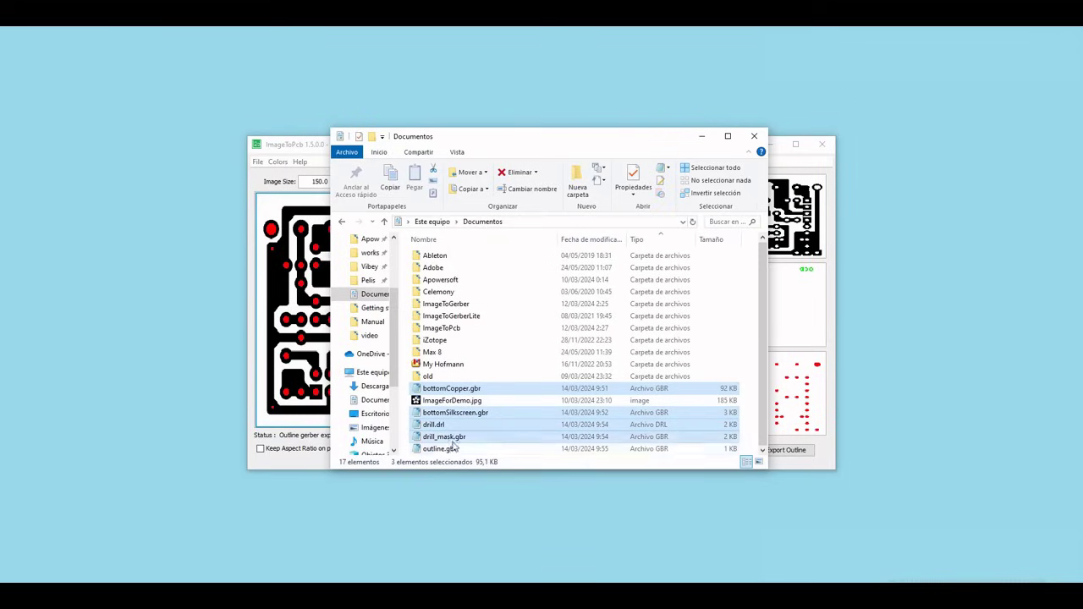
{"action": "left_click", "coordinate": [455, 448], "text": "ctrl"}
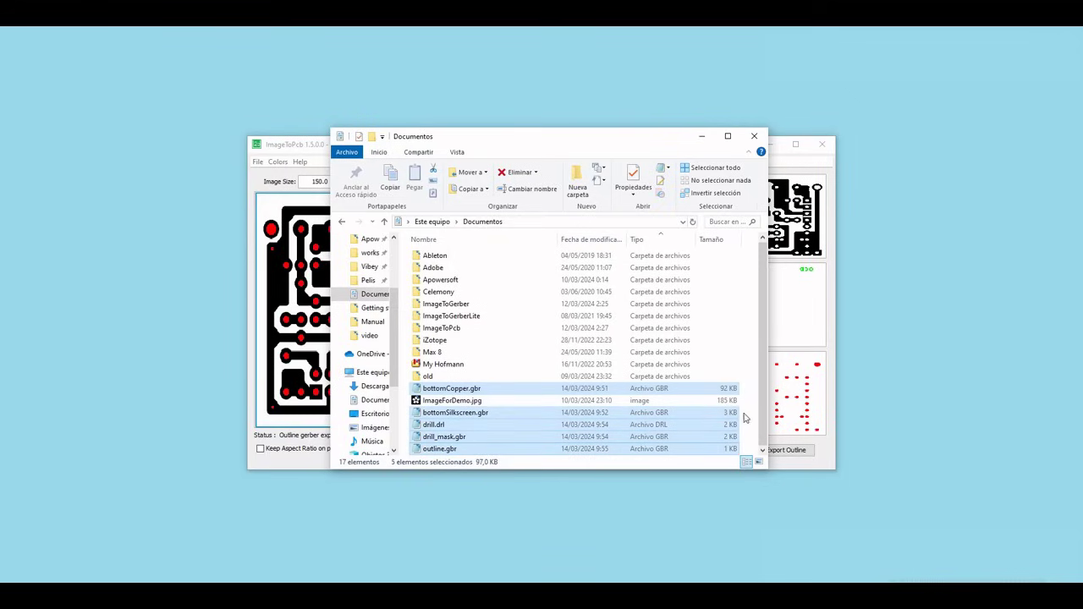
{"action": "left_click", "coordinate": [747, 415]}
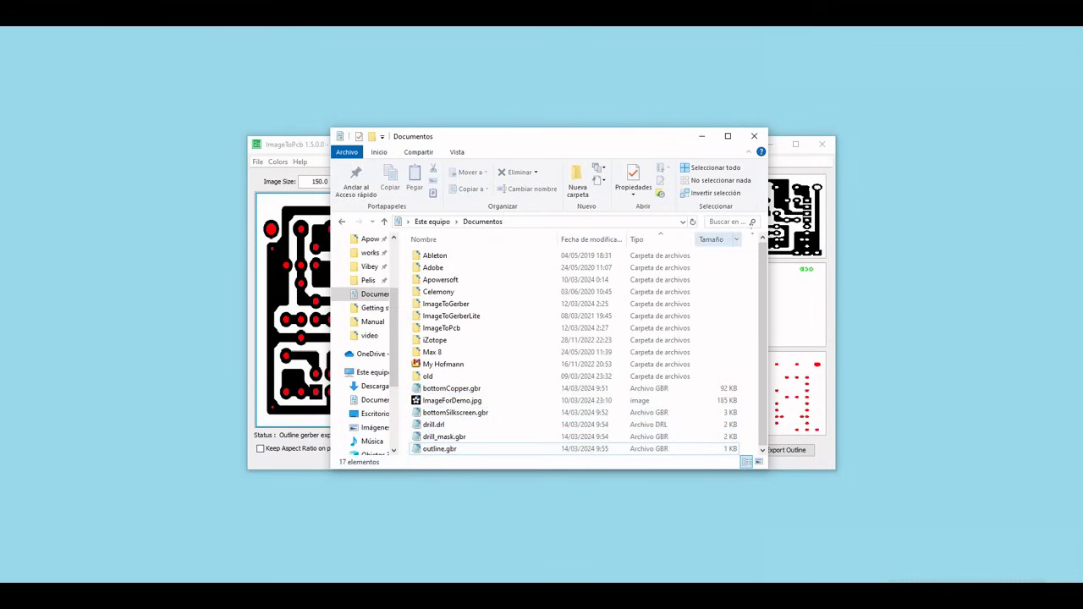
{"action": "left_click", "coordinate": [753, 138]}
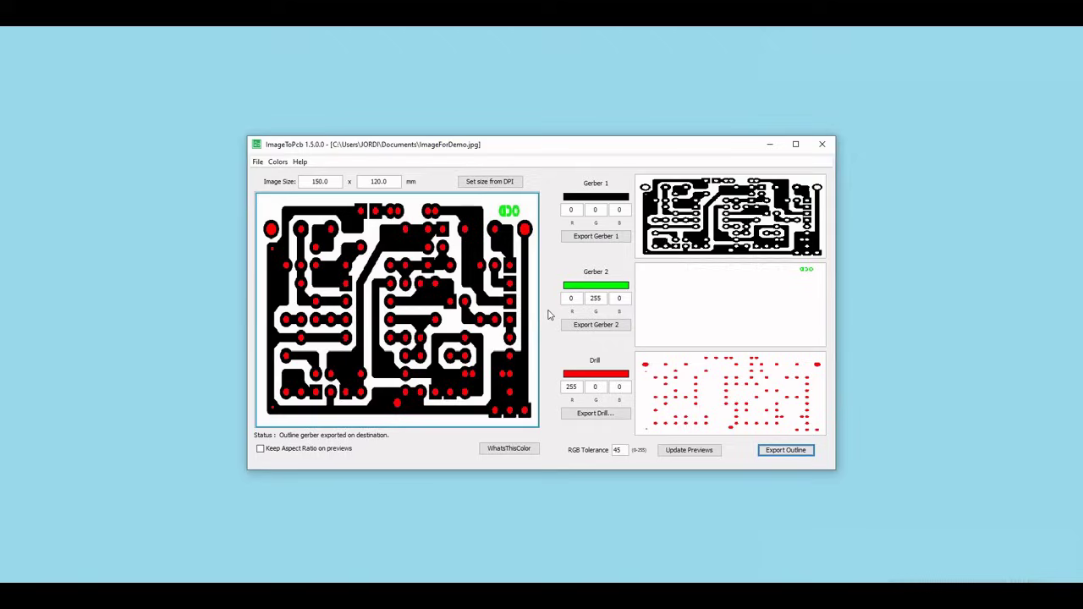